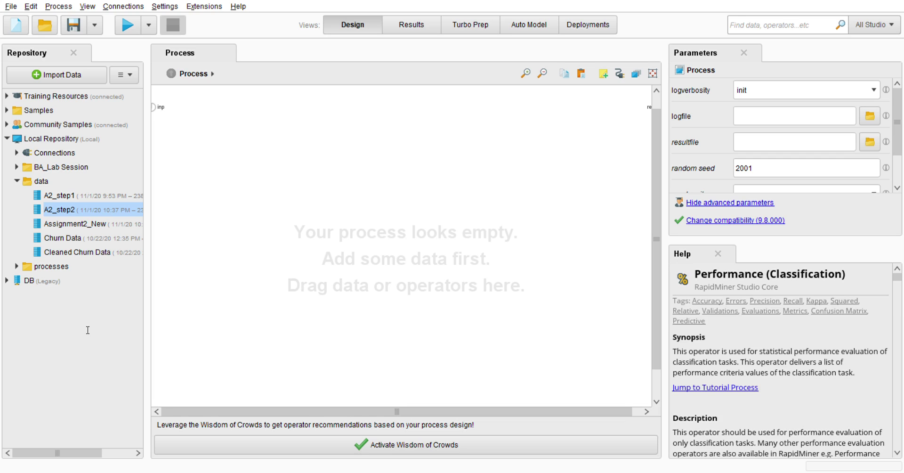
Add a Read CSV operator for the Credit Card Fraud CSV file and connect its output to the process result port
left_click_drag(88, 329, 206, 124)
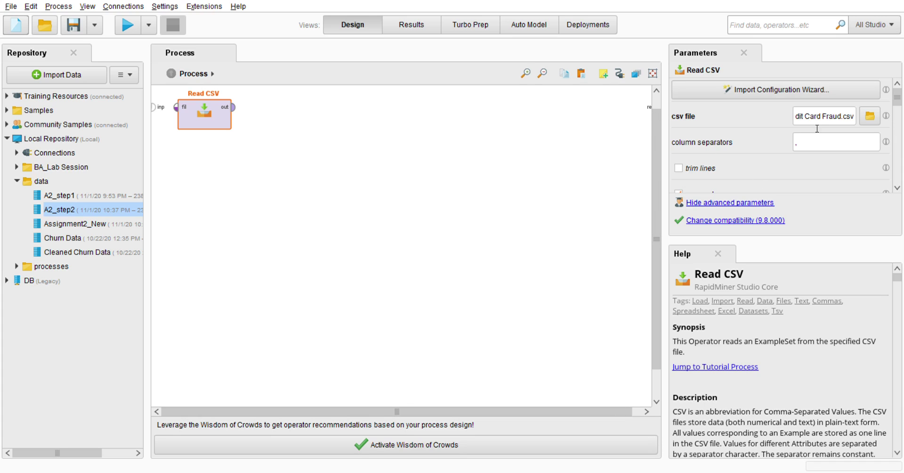
left_click_drag(803, 119, 853, 123)
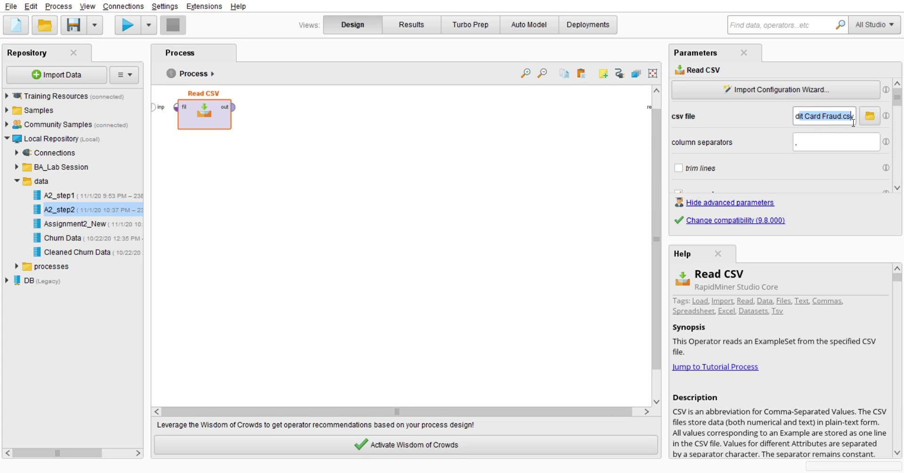
left_click(359, 143)
left_click(233, 107)
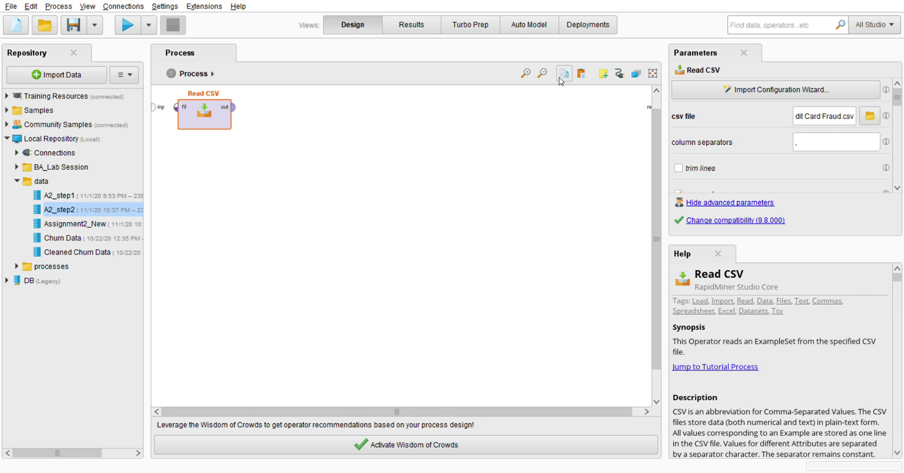
left_click(542, 73)
left_click(224, 120)
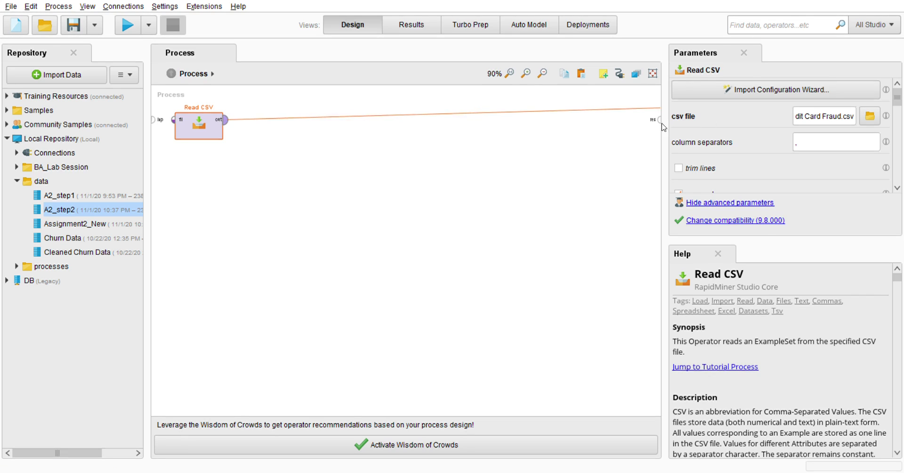
left_click(659, 120)
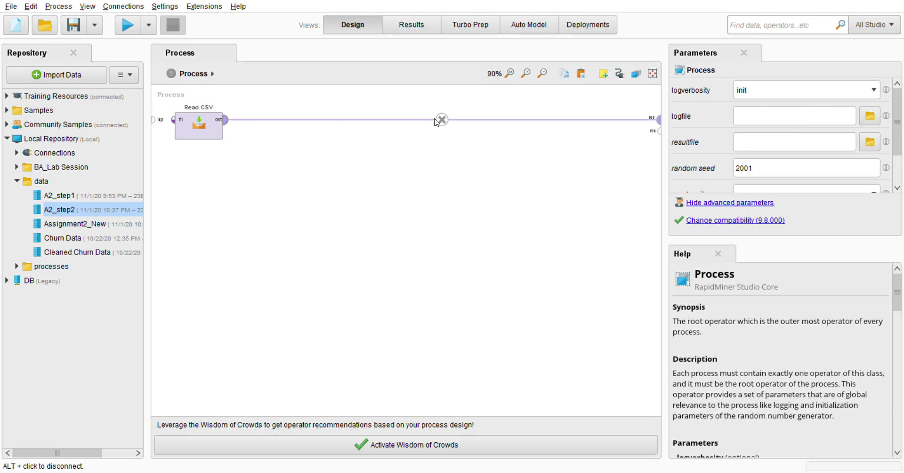
Run the process and examine the imported data's columns, from Time through V28 to Amount and Class
left_click(127, 25)
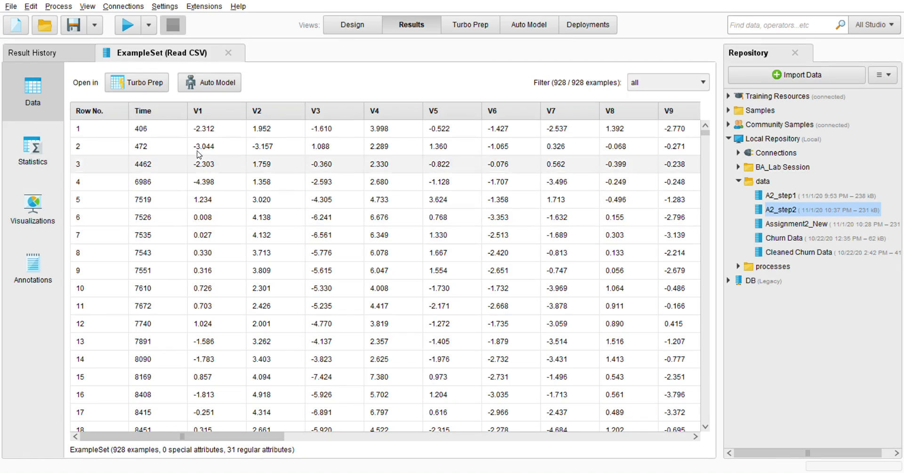
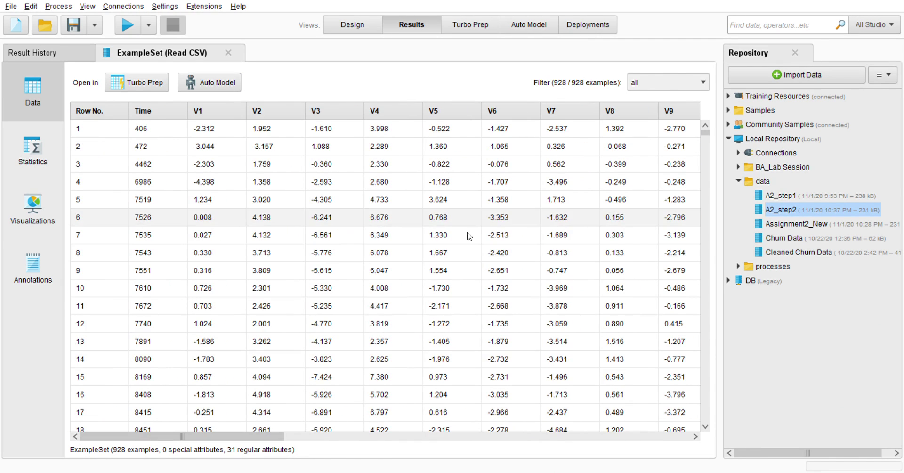
left_click_drag(252, 437, 657, 438)
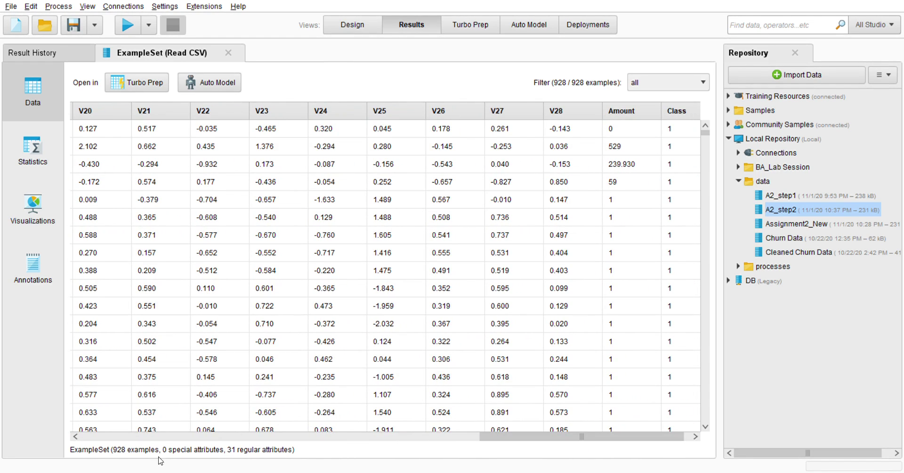
left_click_drag(521, 437, 113, 437)
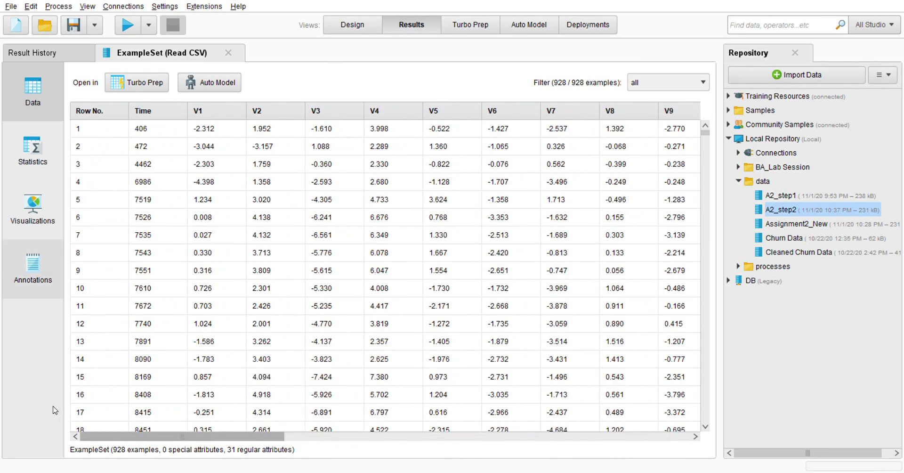
left_click(353, 24)
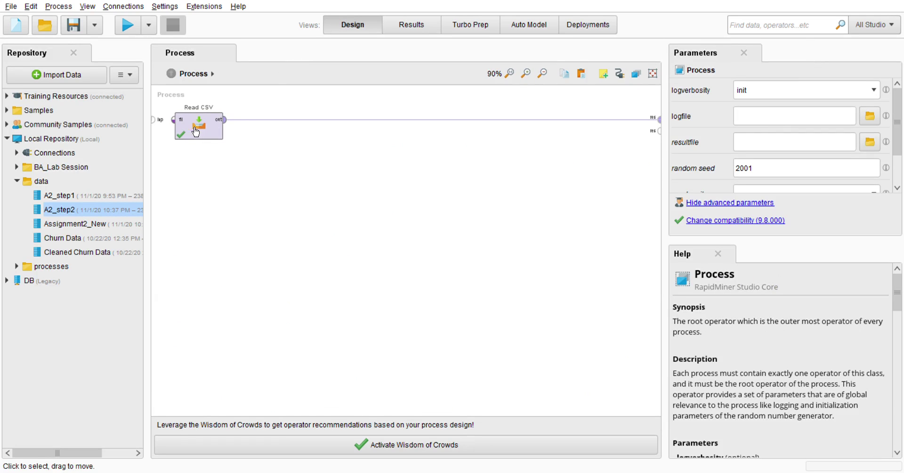
left_click(411, 25)
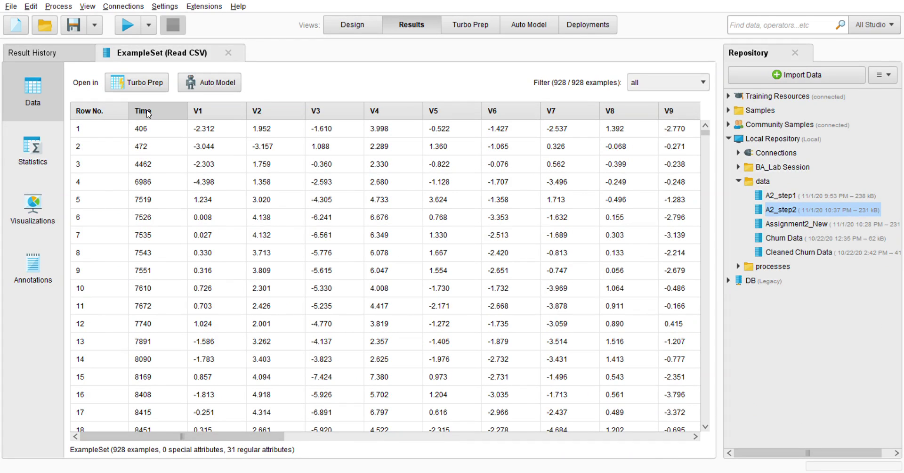
left_click_drag(190, 437, 597, 437)
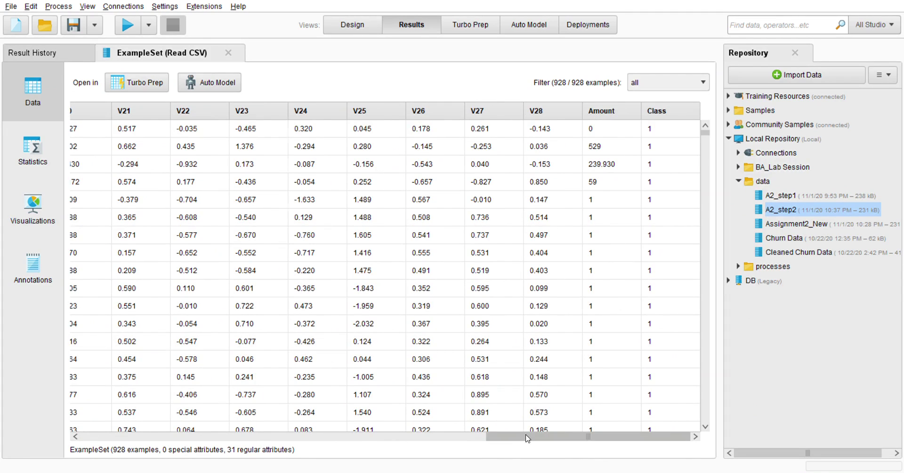
left_click_drag(523, 436, 38, 435)
left_click(350, 26)
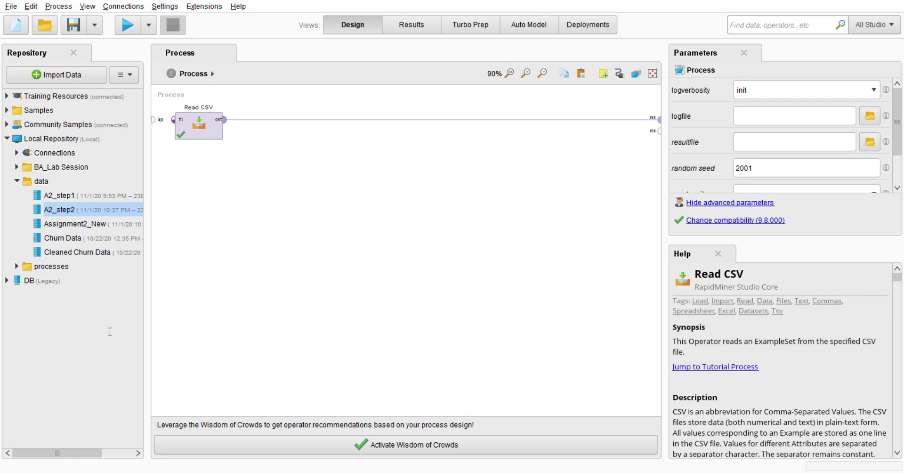
Insert a Store operator between Read CSV and the process result
left_click_drag(115, 331, 284, 135)
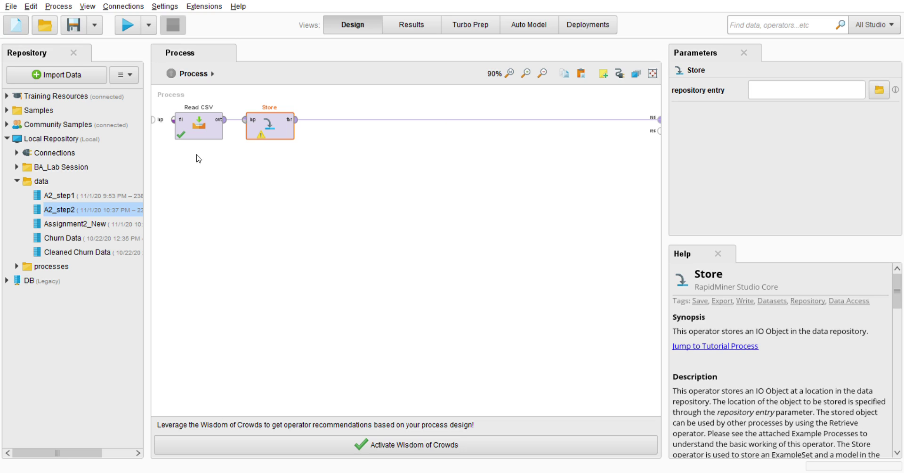
Create a new process, add the A2_step1 dataset from the local repository and connect its output to the result port
key("ctrl+n")
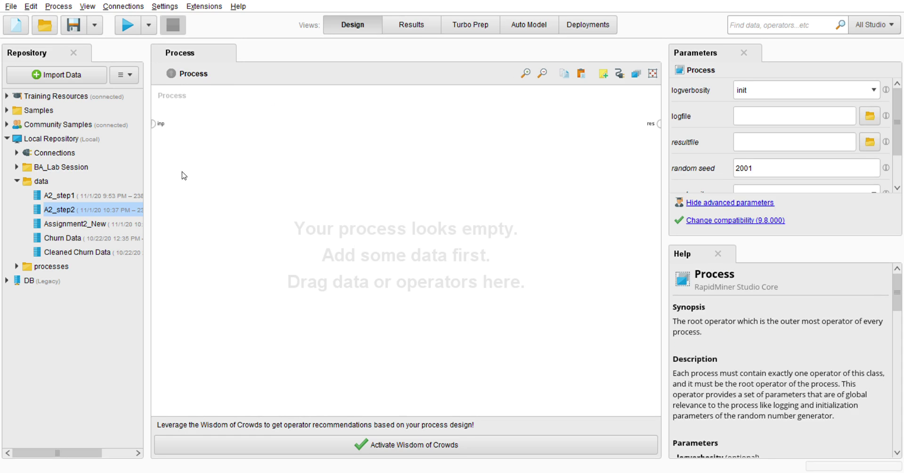
left_click_drag(59, 198, 196, 140)
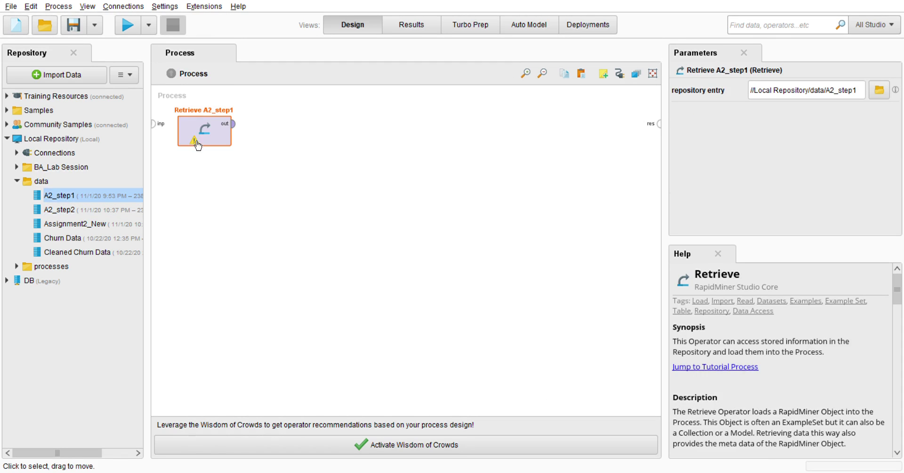
left_click(233, 124)
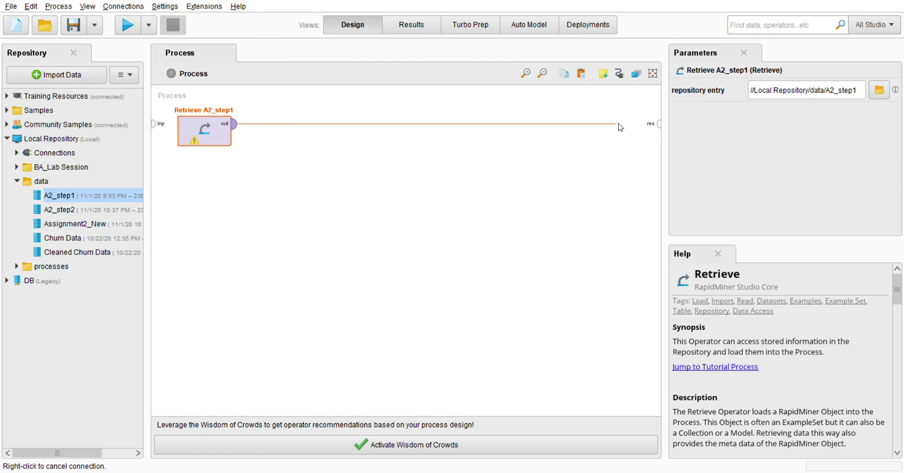
left_click(659, 124)
Run the process and look over the data retrieved from A2_step1
left_click(135, 28)
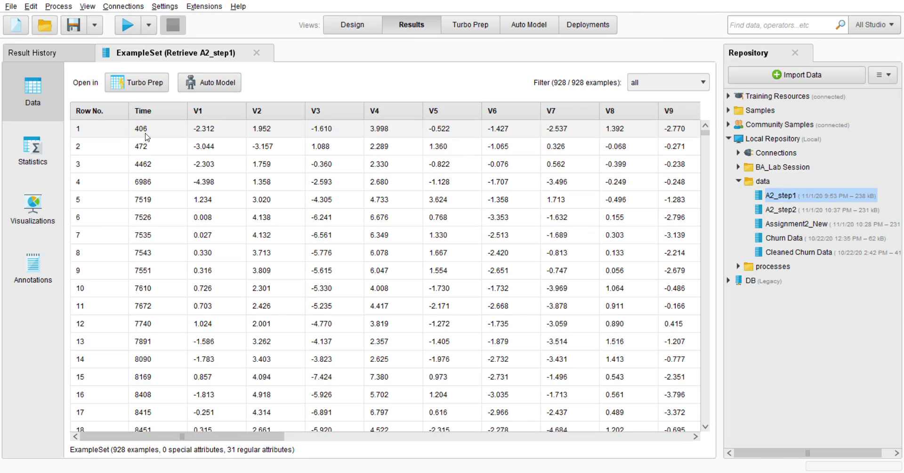
left_click_drag(168, 437, 94, 426)
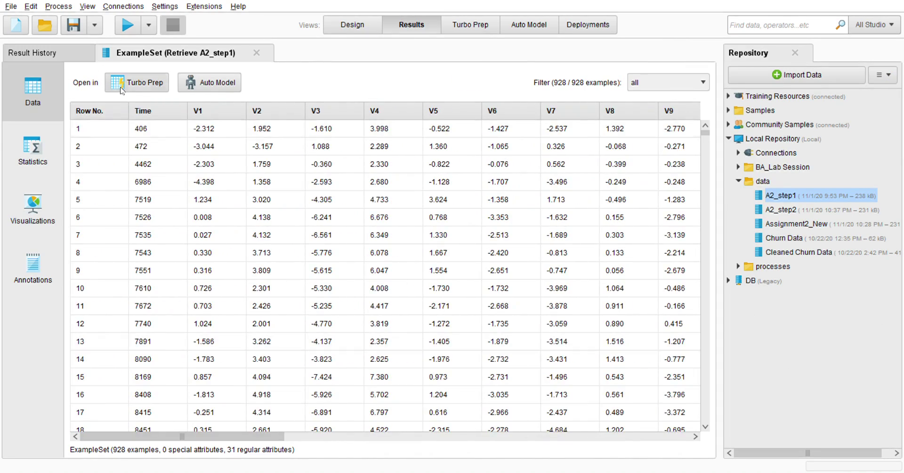
left_click(352, 24)
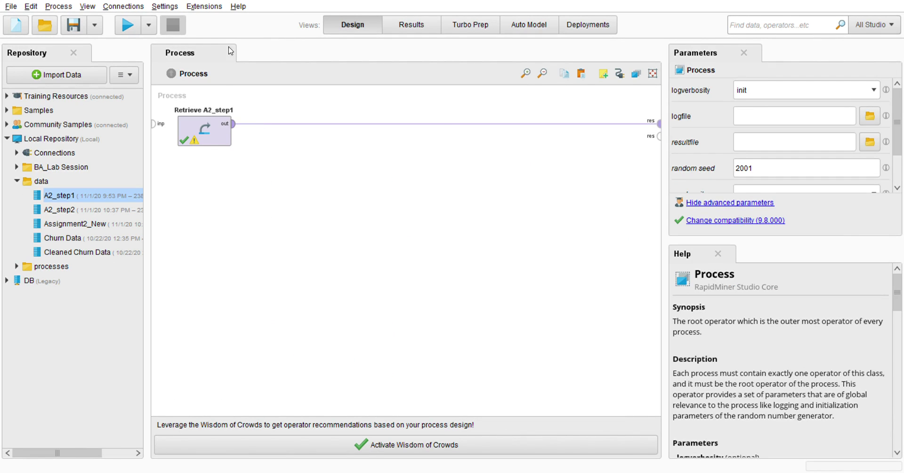
left_click(411, 24)
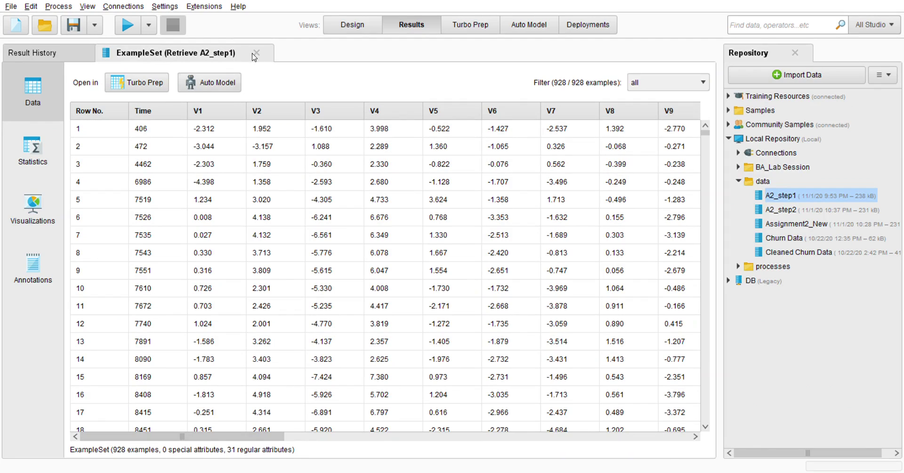
key("F8")
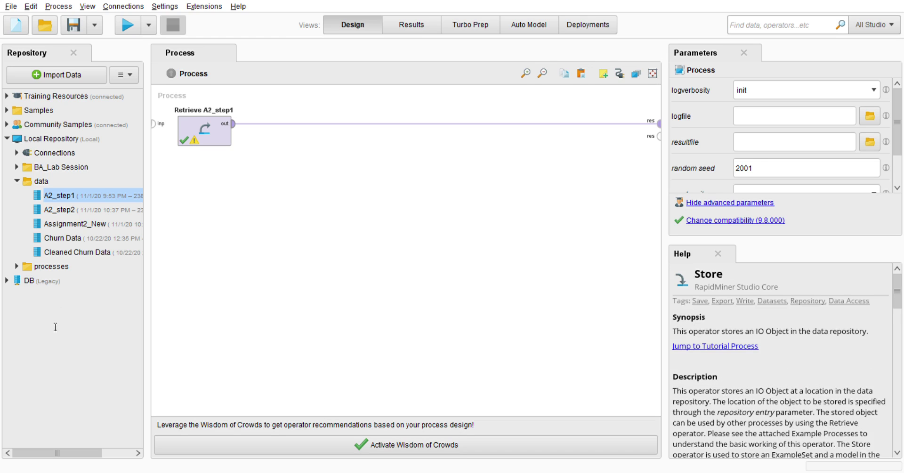
Insert a Set Role operator after Retrieve A2_step1, assigning Time the id role, plus label for Class and prediction for Amount
left_click_drag(47, 324, 292, 144)
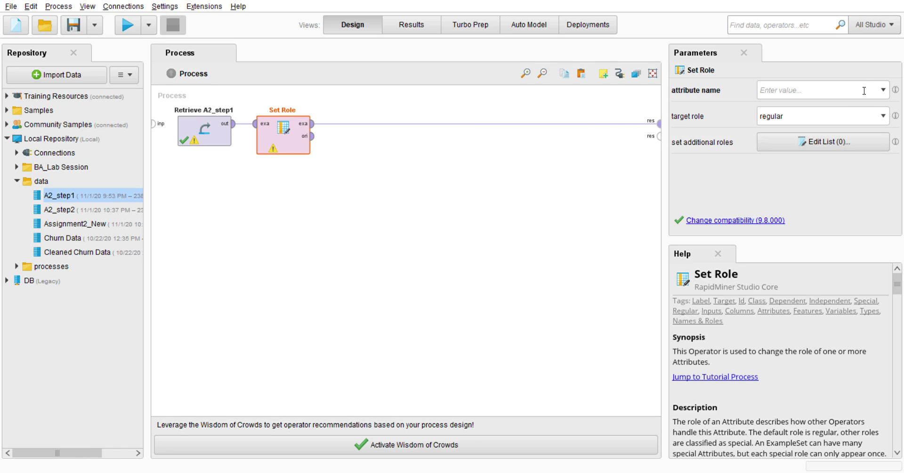
left_click(880, 90)
type("Time")
left_click(869, 124)
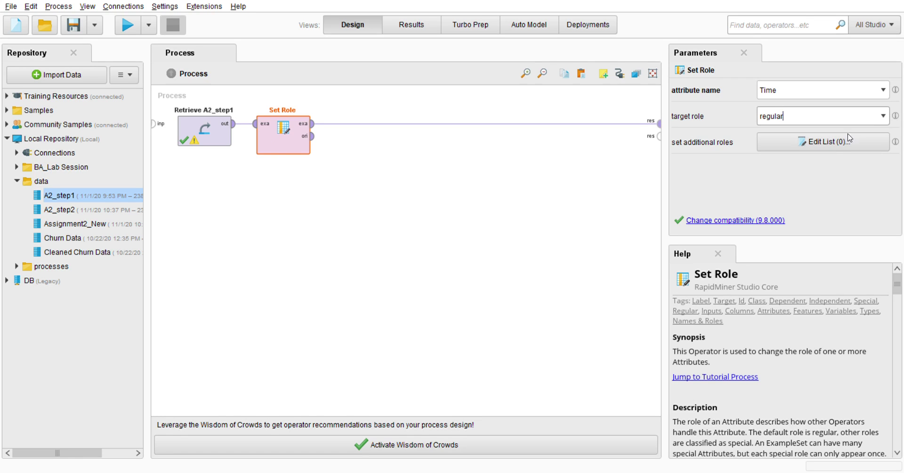
key("ctrl+a")
type("id")
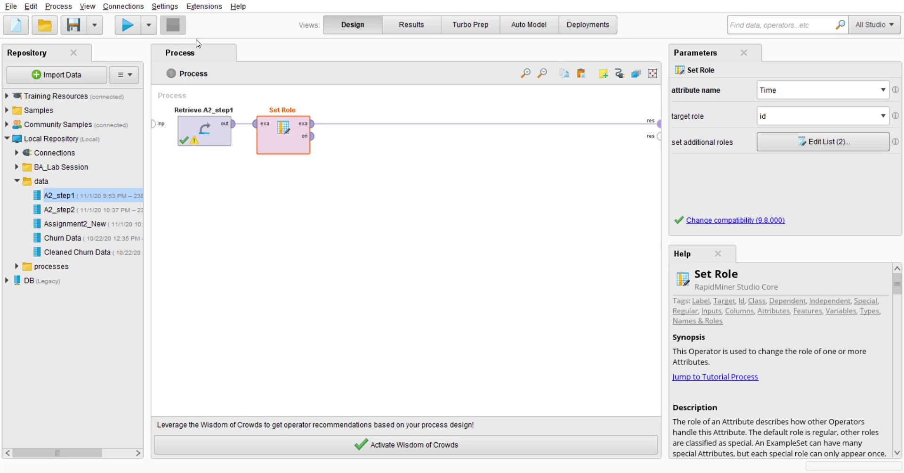
Run the process and examine the Set Role output in both the data table and the attribute statistics
left_click(126, 24)
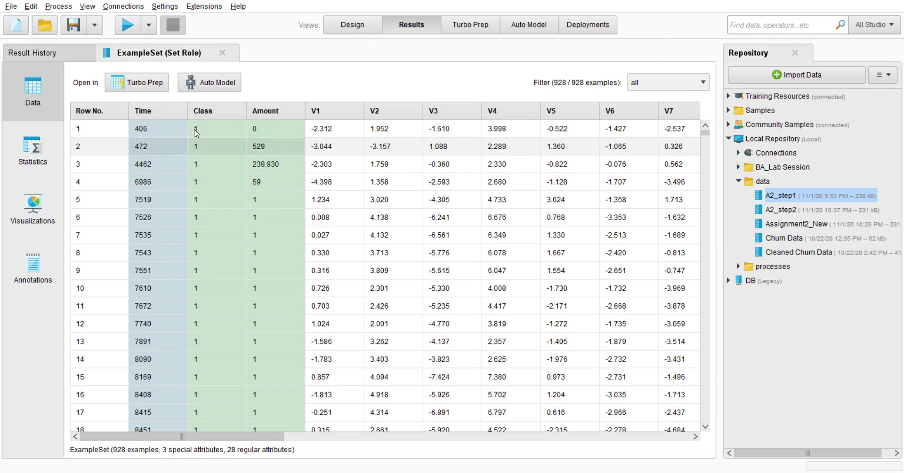
left_click(353, 25)
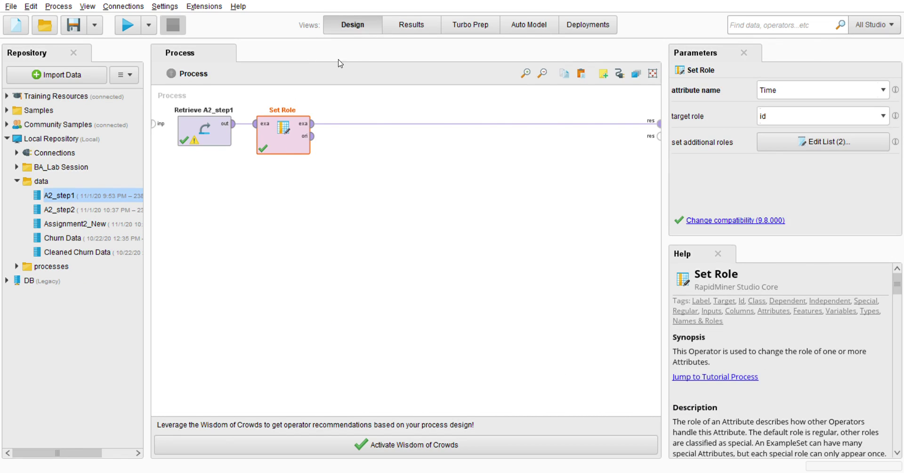
left_click(412, 24)
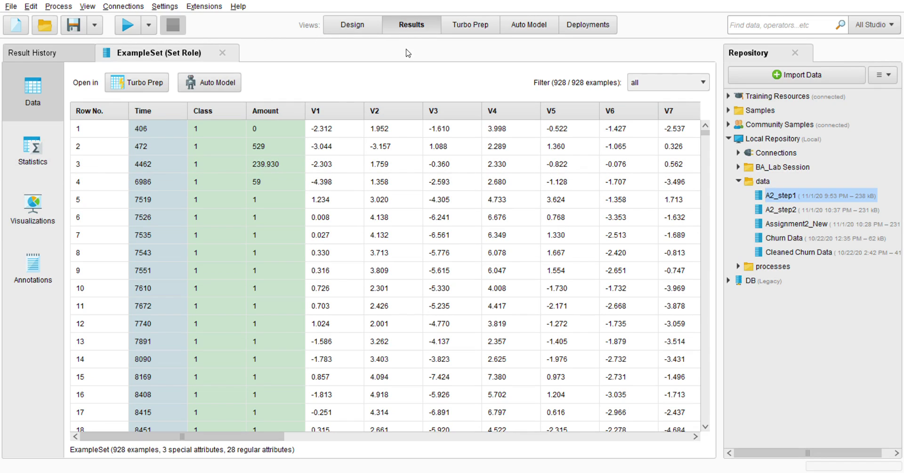
left_click(35, 153)
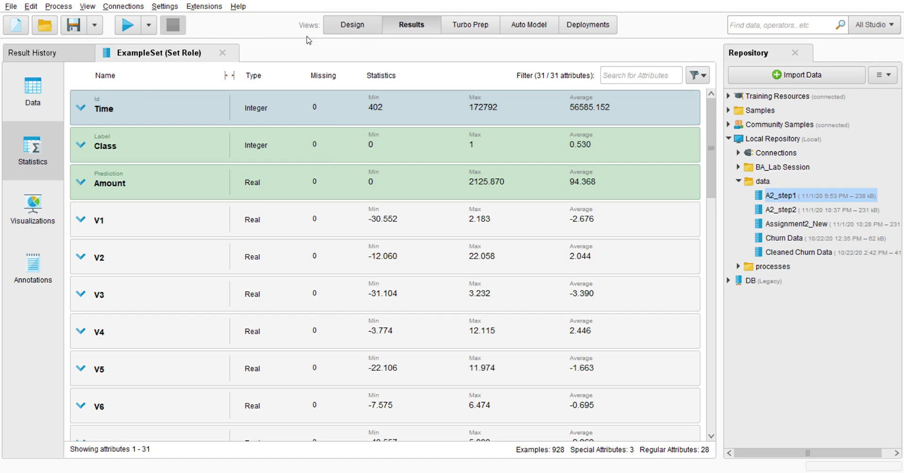
left_click(33, 91)
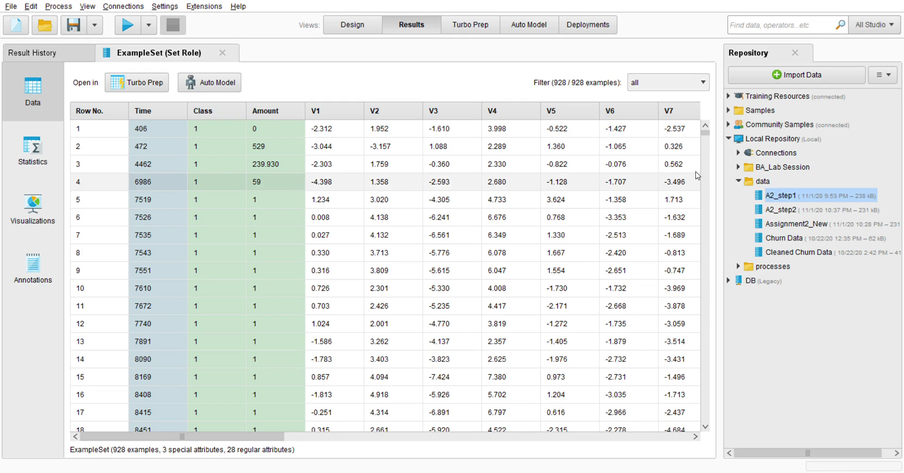
left_click_drag(705, 133, 706, 300)
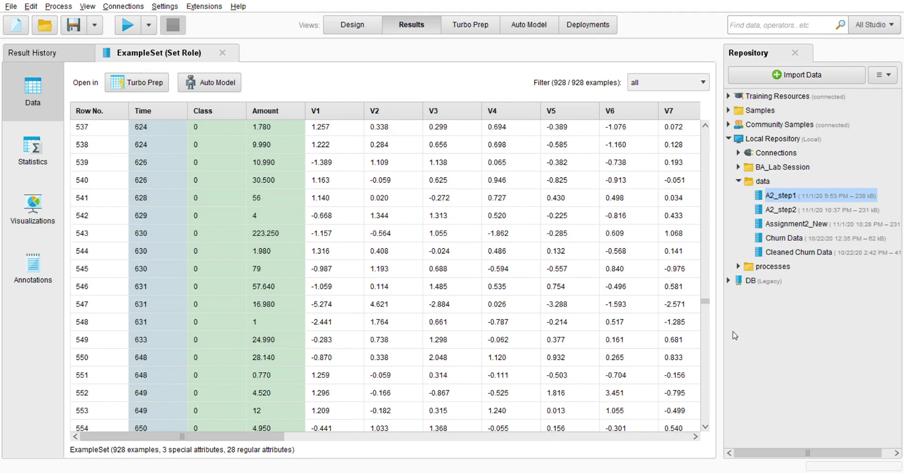
left_click_drag(705, 306, 705, 124)
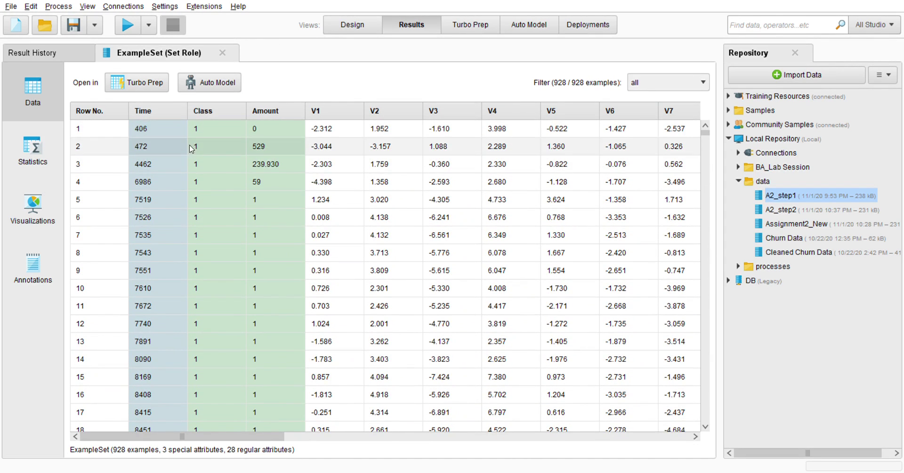
left_click(33, 151)
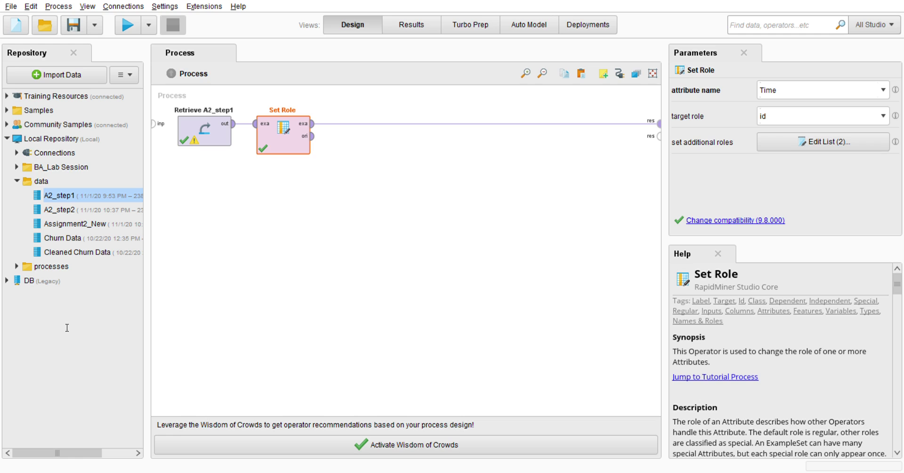
Insert a Numerical to Polynominal operator after Set Role, filtering to the single attribute Class and including special attributes
left_click_drag(99, 351, 378, 138)
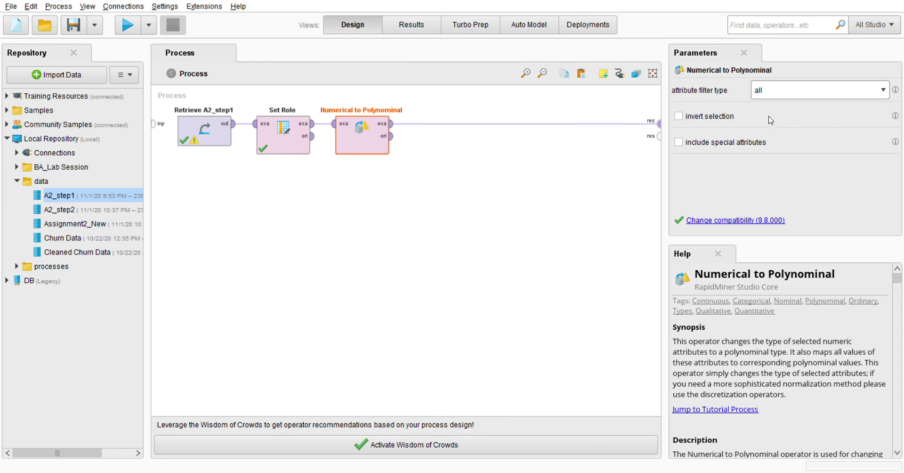
key("Down")
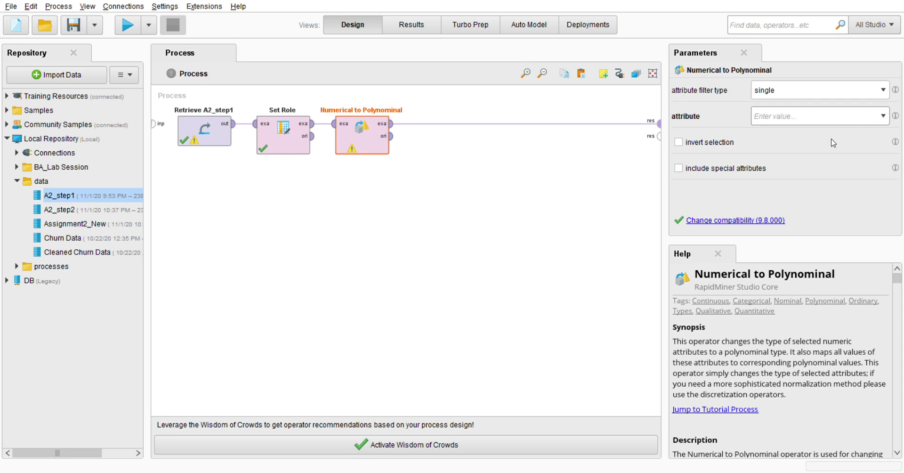
key("Down")
left_click(679, 168)
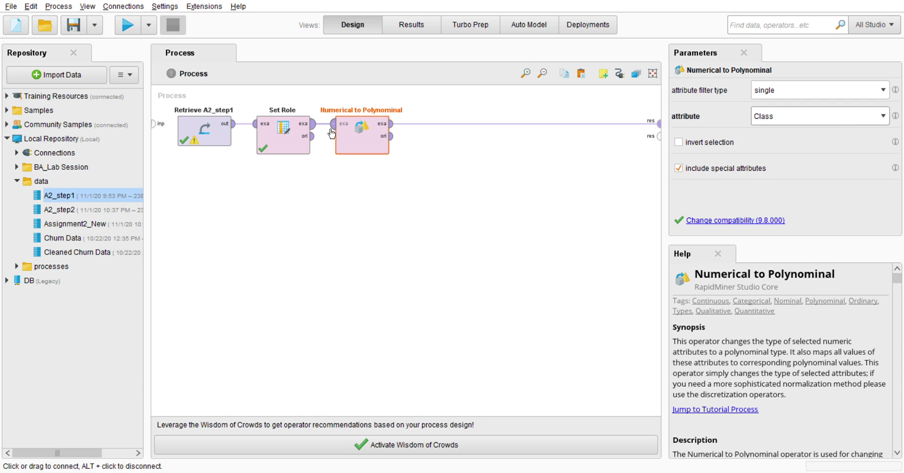
Run the process and examine the attribute types in the Numerical to Polynominal output's statistics
left_click(130, 24)
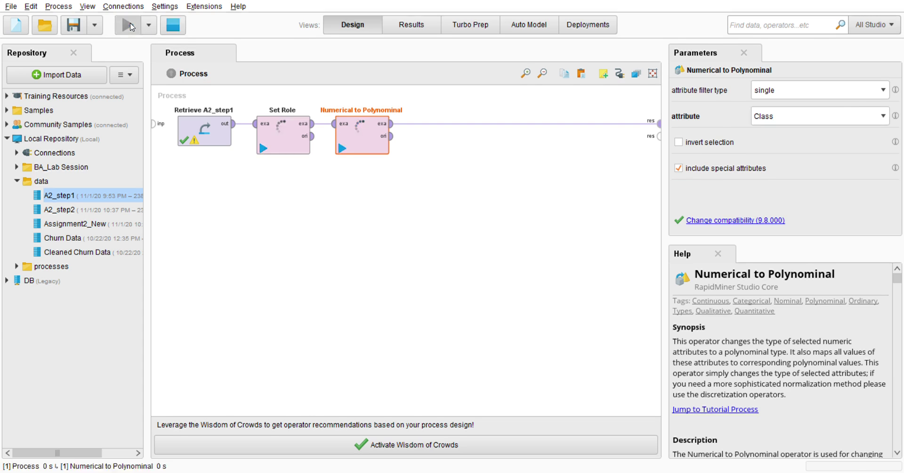
left_click(39, 162)
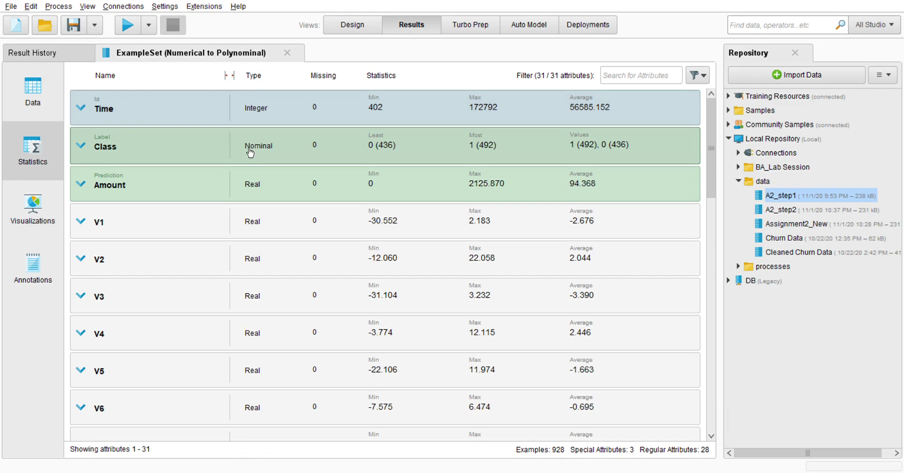
Insert a Store operator between Numerical to Polynominal and the result port
left_click(353, 26)
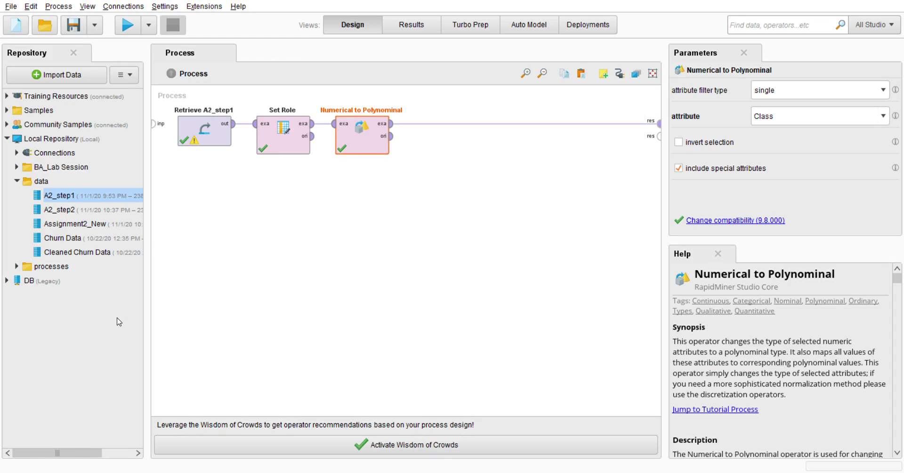
left_click_drag(111, 317, 468, 145)
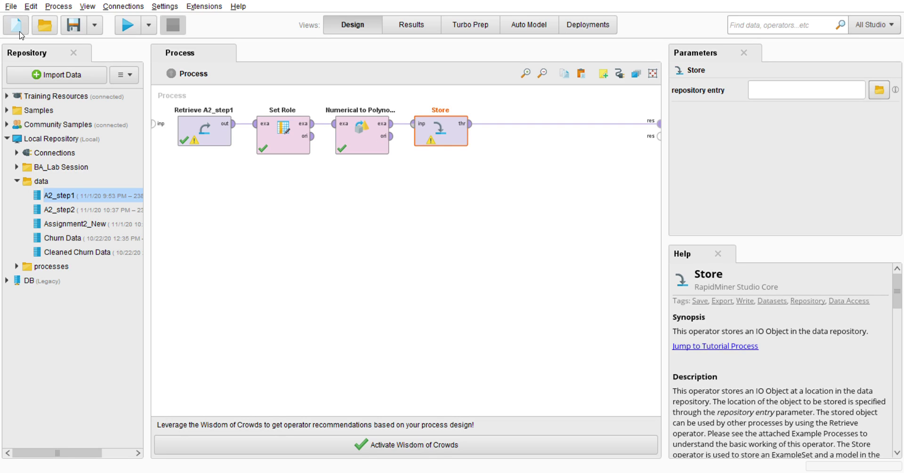
Create a new process, add the A2_step2 dataset from the local repository and connect its output to the result port
key("ctrl+n")
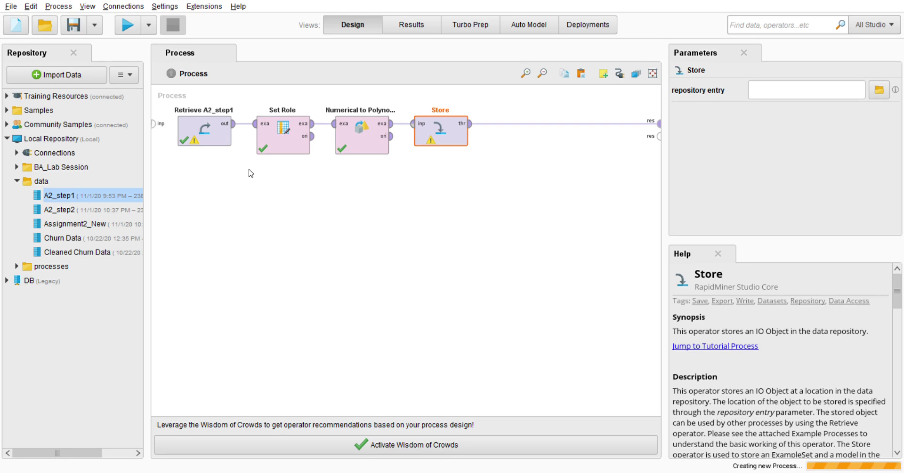
left_click_drag(59, 214, 194, 132)
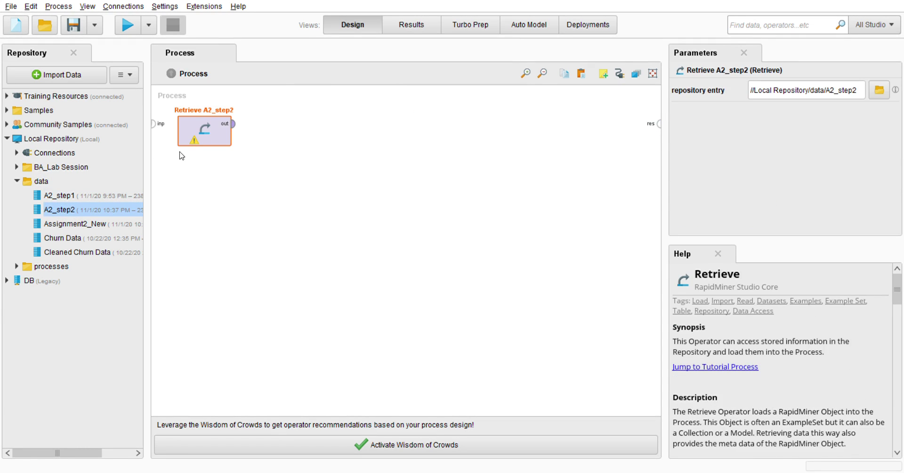
left_click(233, 124)
left_click(660, 124)
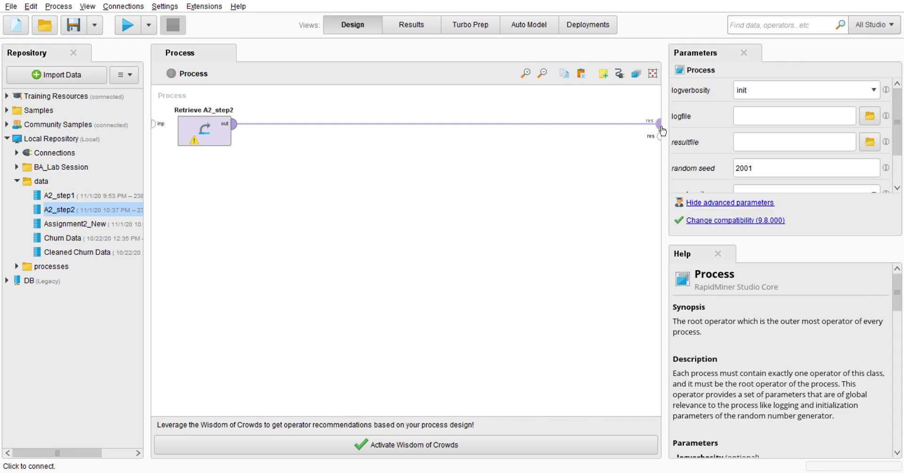
Run the process and examine the A2_step2 data table and its attribute statistics
left_click(132, 22)
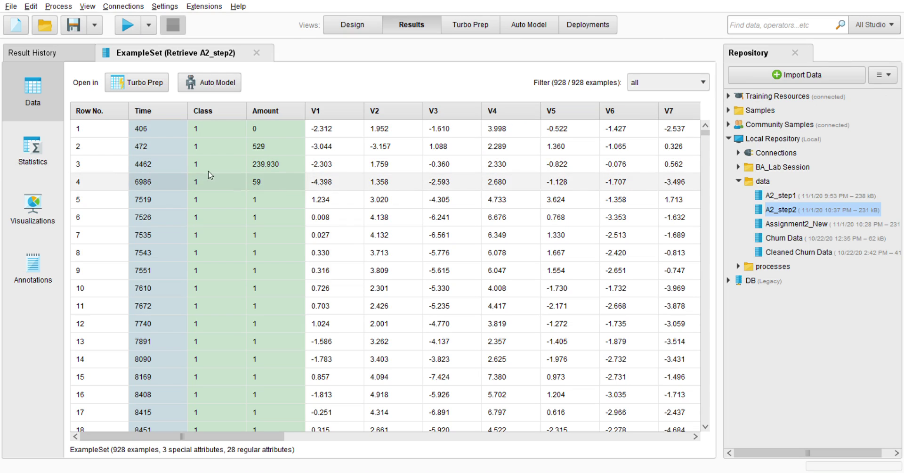
left_click(62, 144)
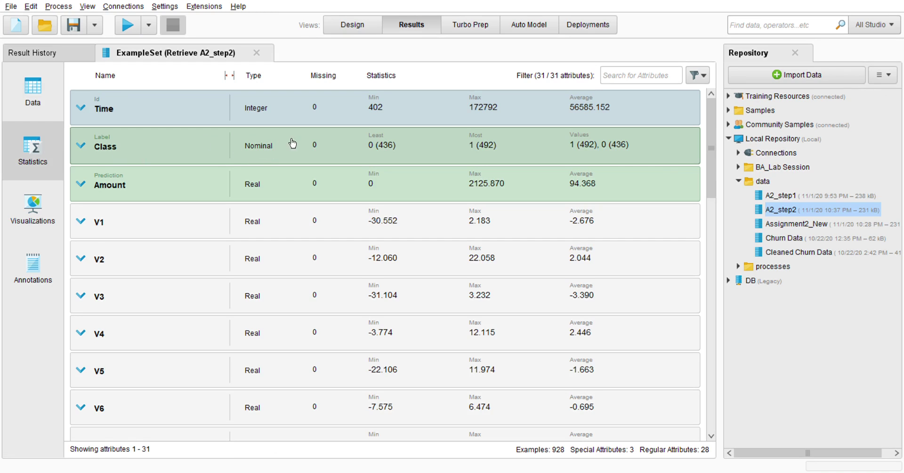
Insert a Cross Validation operator after Retrieve A2_step2 and remove the link from its example output to the result port
left_click(352, 25)
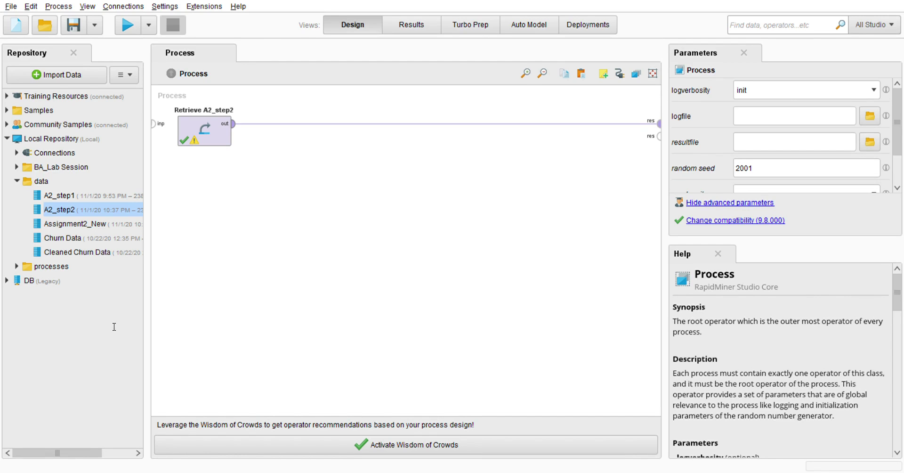
left_click_drag(109, 324, 282, 145)
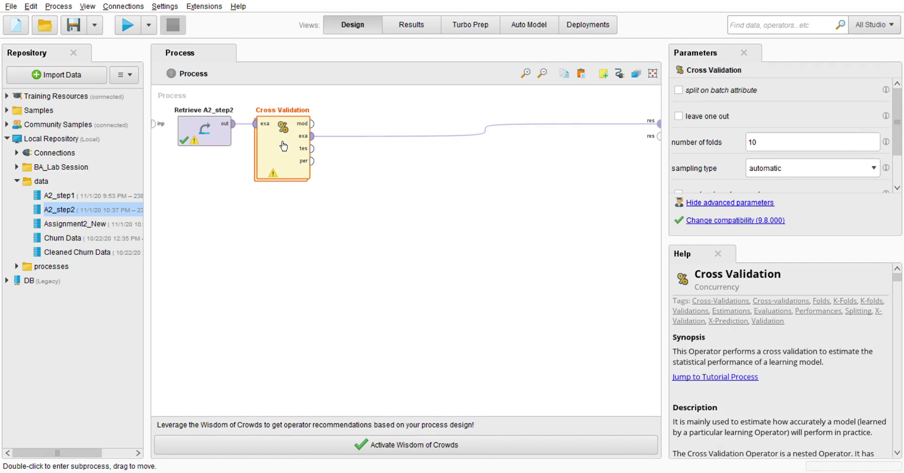
left_click(485, 129)
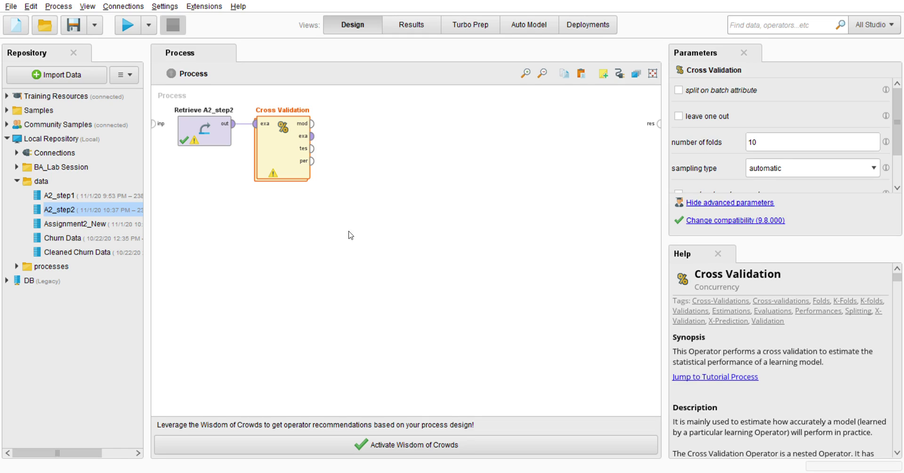
Add a k-NN operator to Cross Validation's training side, connecting its input to tra and its model and example outputs to mod and thr
double_click(286, 148)
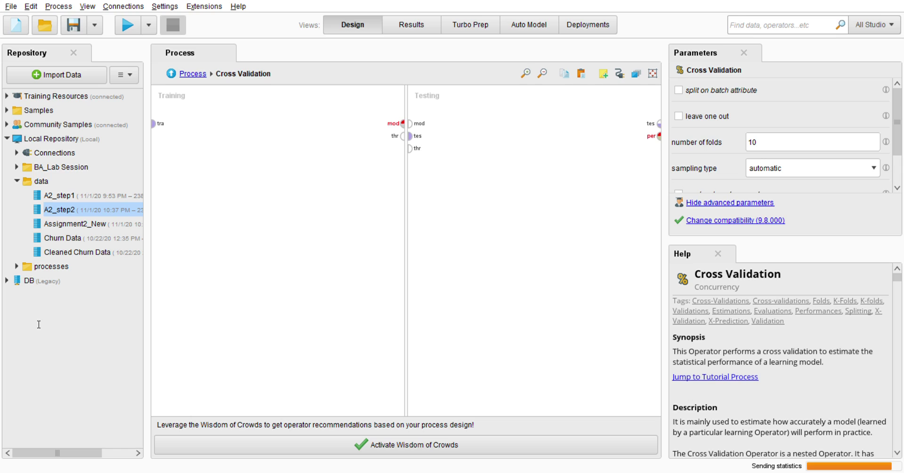
left_click_drag(38, 324, 203, 136)
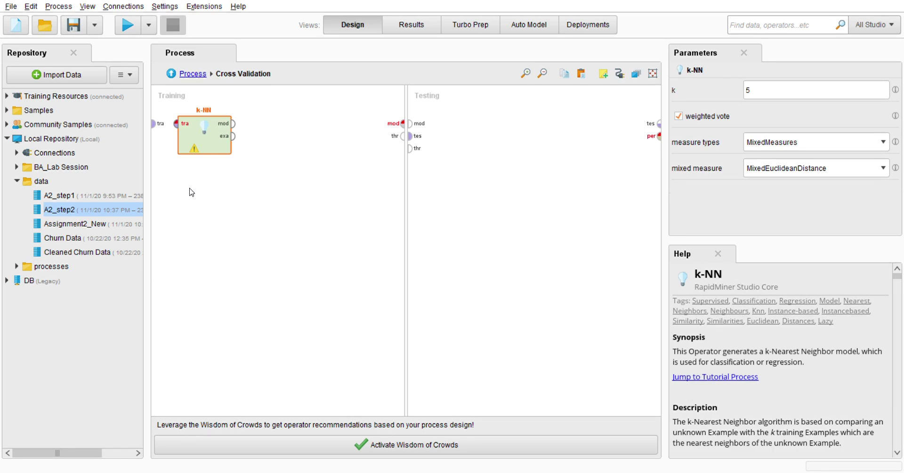
left_click(177, 124)
left_click(154, 124)
left_click(233, 123)
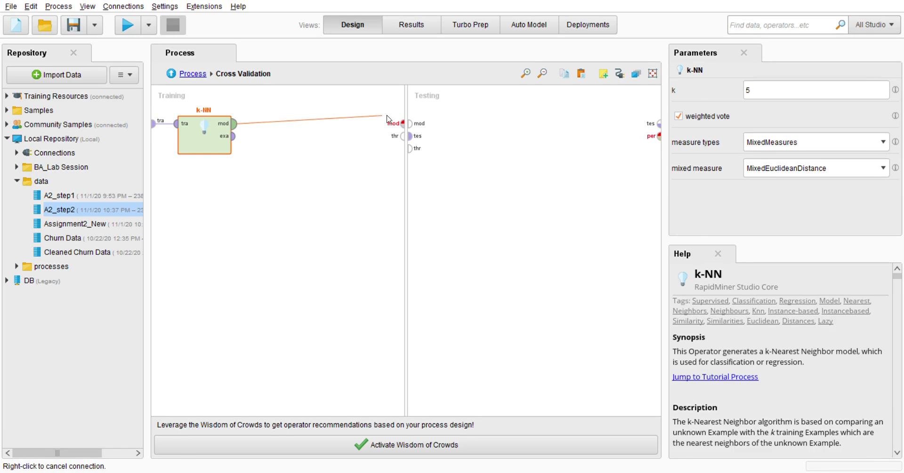
left_click(403, 124)
left_click(233, 136)
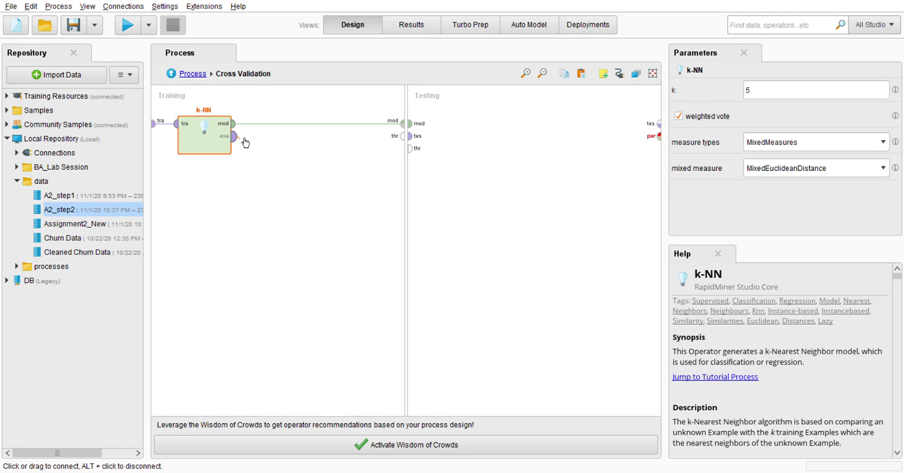
left_click(405, 136)
Set the k parameter of the k-NN operator to 3
left_click(208, 137)
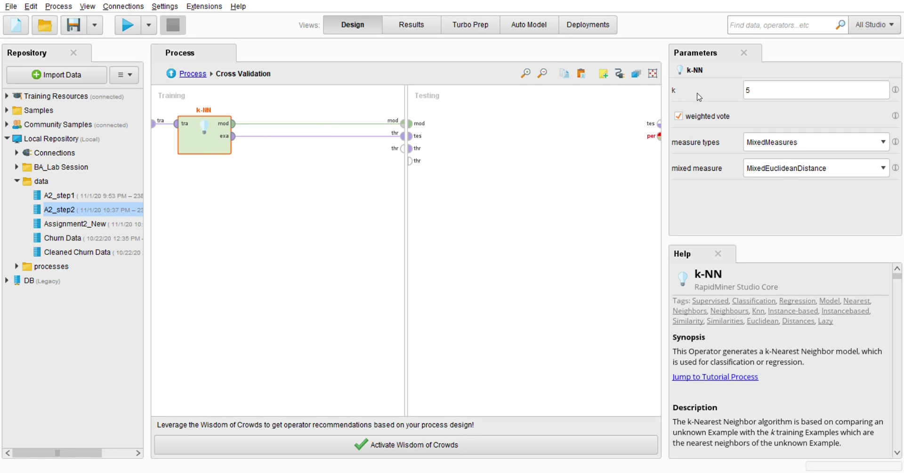
left_click(760, 94)
key("BackSpace")
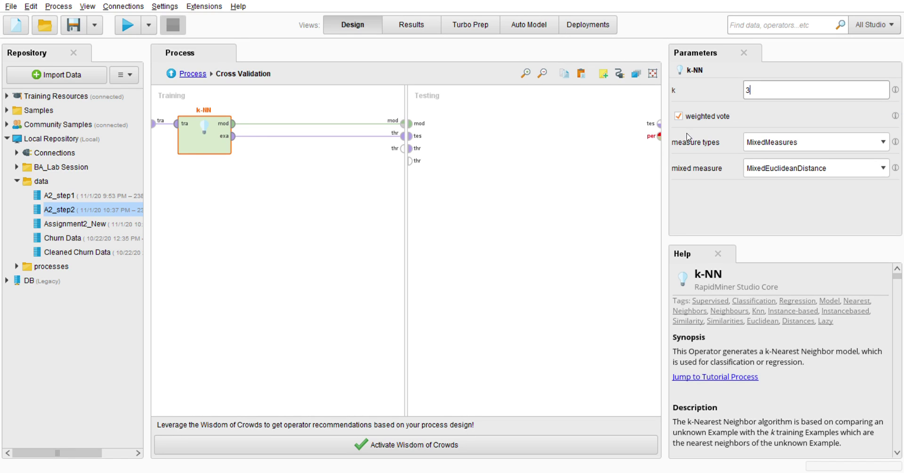
left_click(416, 114)
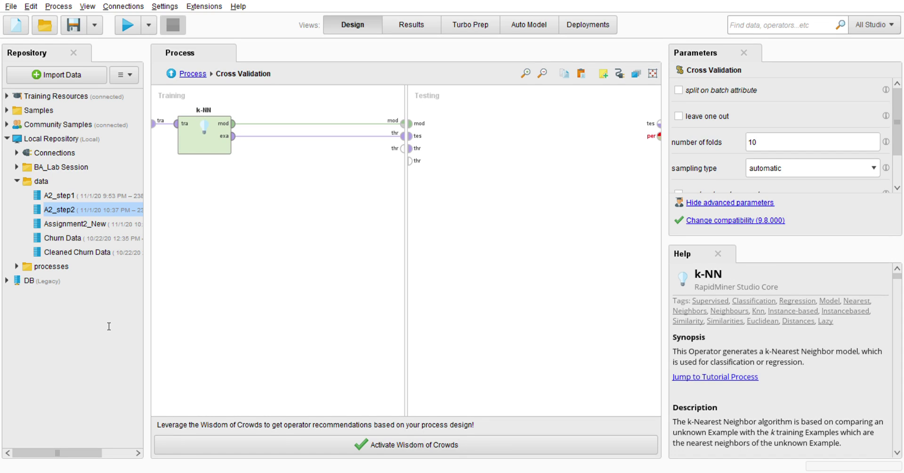
Add an Apply Model operator to the testing side and connect the mod and tes ports to its model and unlabelled data inputs
left_click_drag(132, 343, 461, 129)
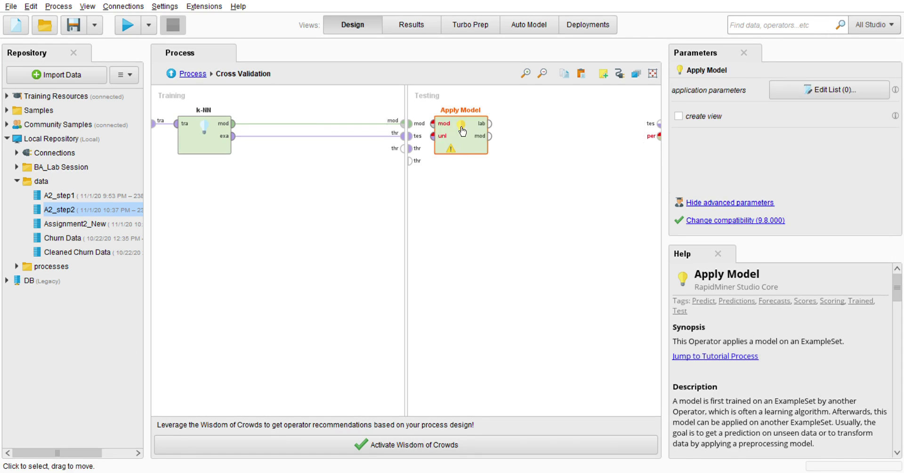
left_click(431, 123)
left_click(409, 124)
left_click(410, 136)
left_click(432, 136)
left_click(424, 144)
left_click(438, 146)
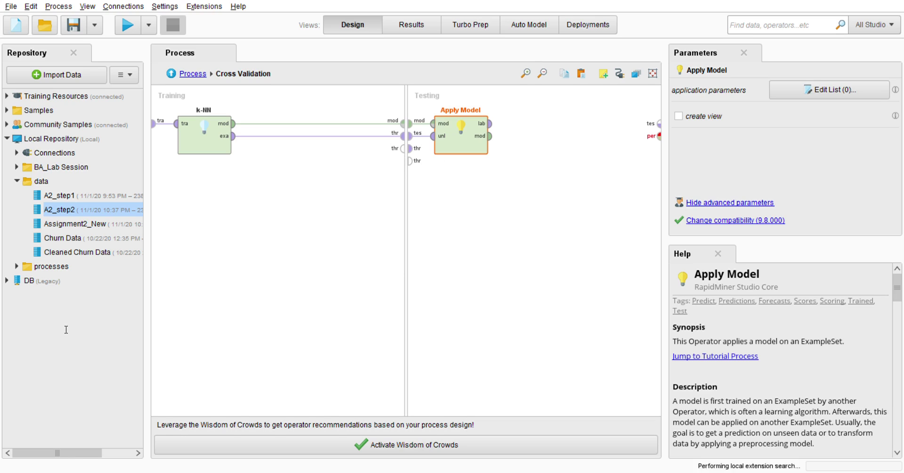
Add a Performance (Classification) operator fed by Apply Model's labelled output, connecting its performance and example outputs to per and tes
left_click_drag(65, 330, 12, 417)
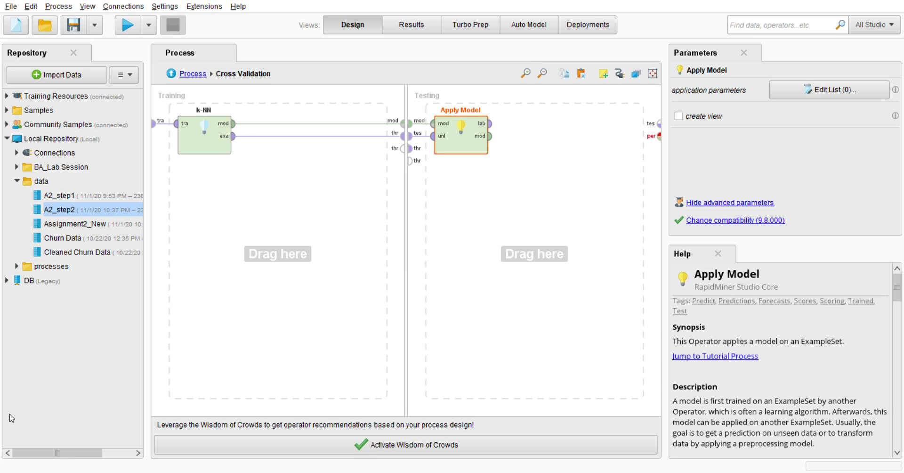
left_click_drag(79, 469, 549, 140)
left_click_drag(490, 124, 511, 123)
mouse_move(500, 128)
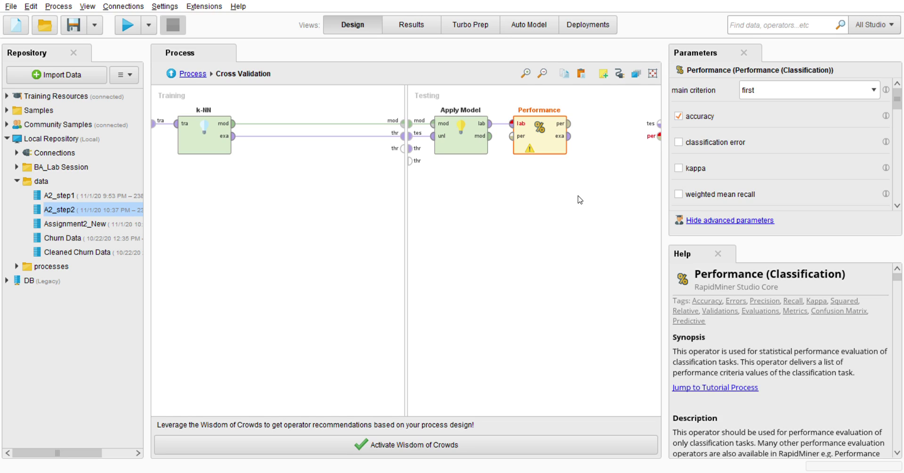
left_click(569, 123)
left_click(659, 133)
left_click(568, 136)
left_click(659, 123)
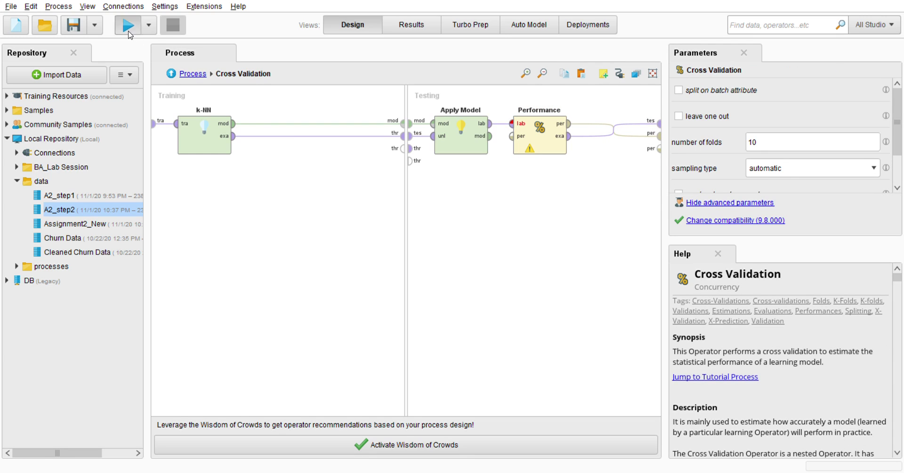
Return to the main process and connect Cross Validation's model, test result and performance outputs to three result ports
left_click(193, 74)
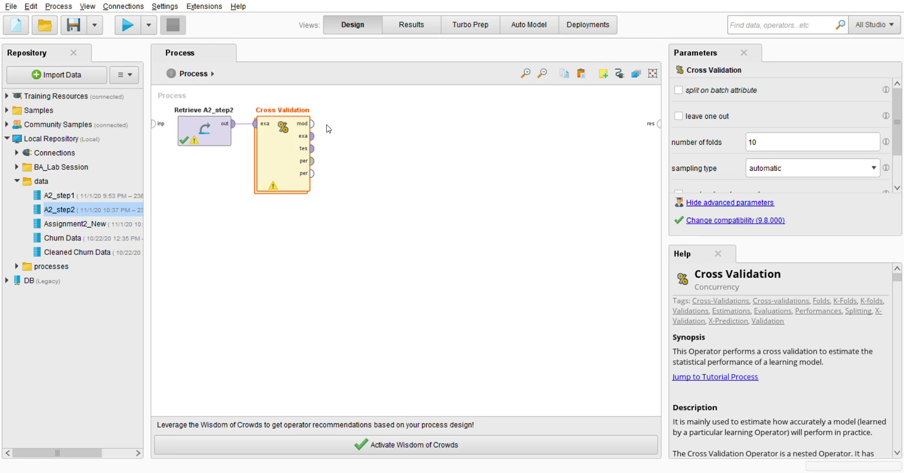
left_click(312, 122)
left_click(659, 124)
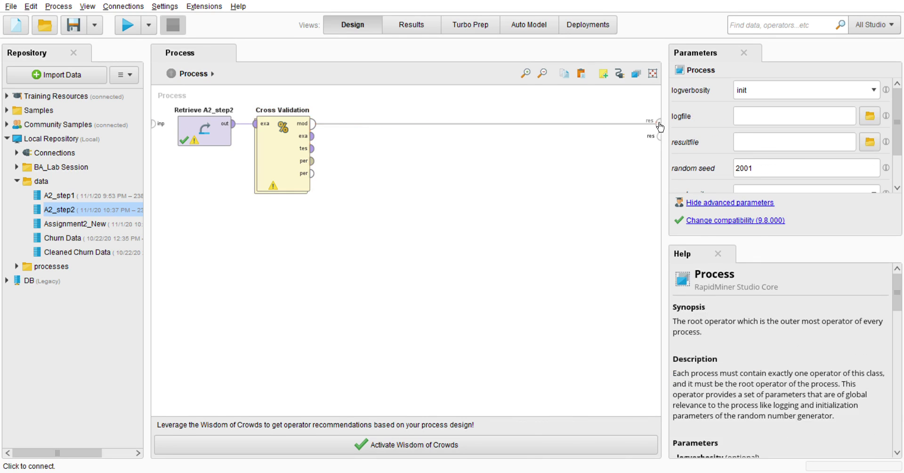
left_click_drag(316, 139, 504, 125)
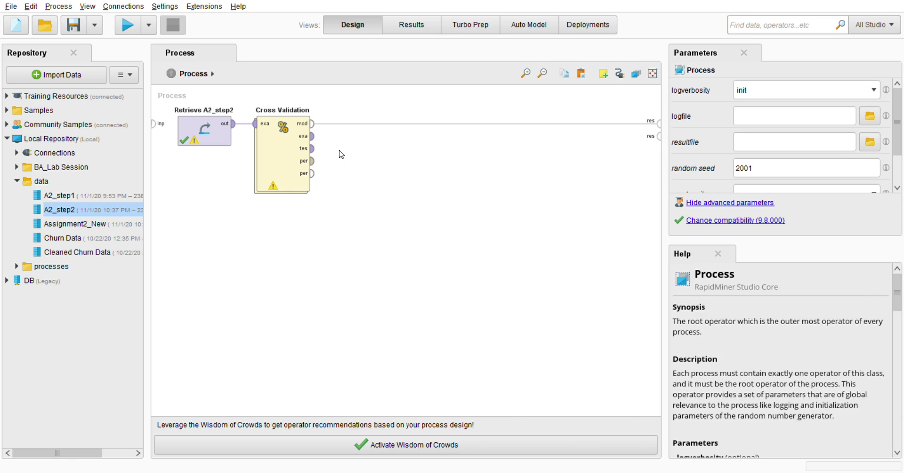
left_click(312, 149)
left_click(658, 136)
left_click(313, 161)
left_click(658, 148)
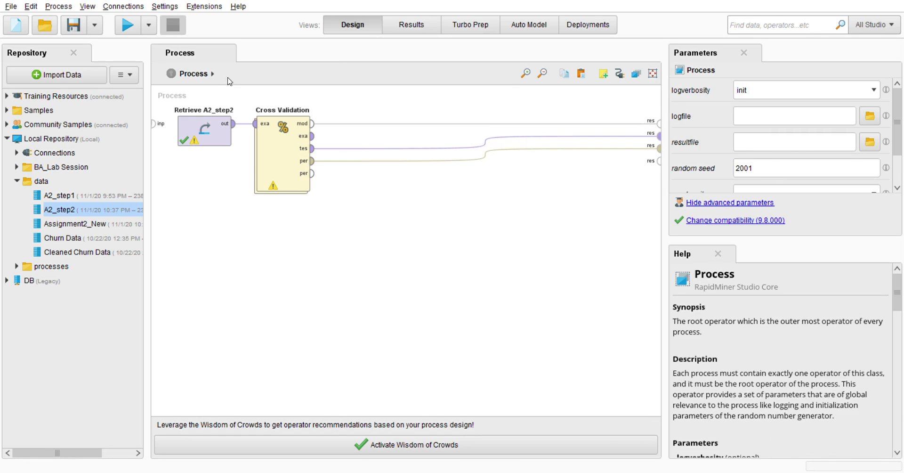
Try to run the process, and reconnect k-NN's model output to the mod port inside Cross Validation
left_click(131, 30)
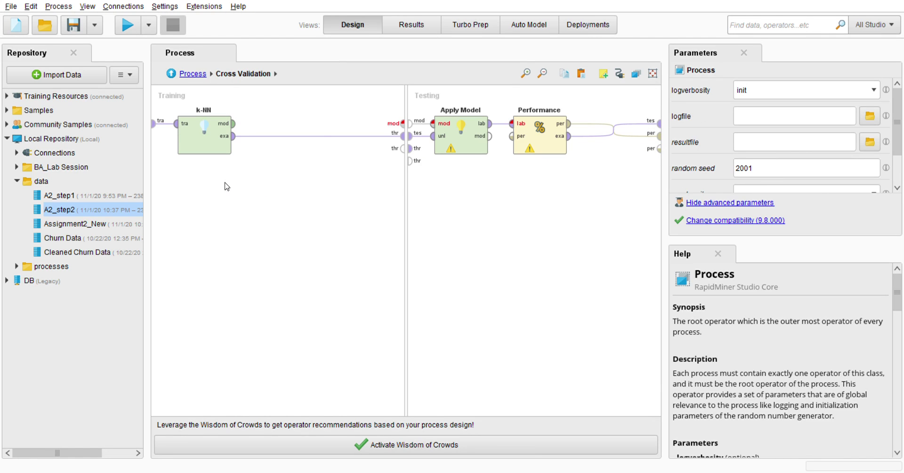
left_click(233, 123)
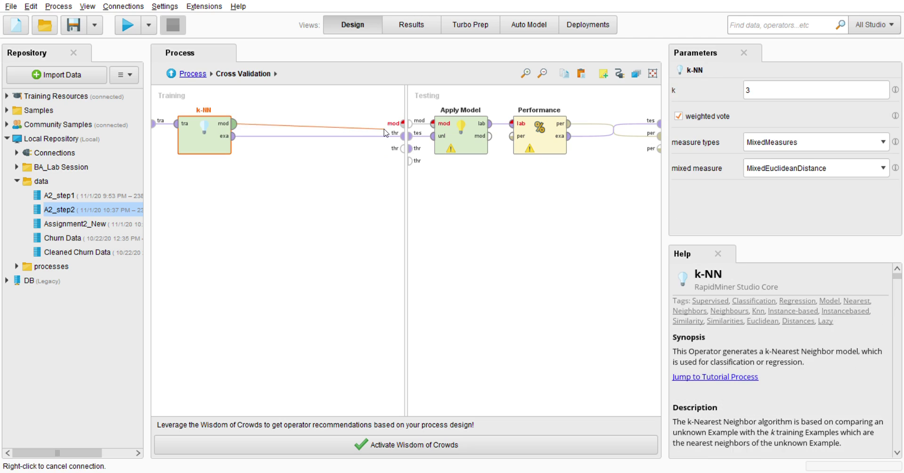
left_click(402, 123)
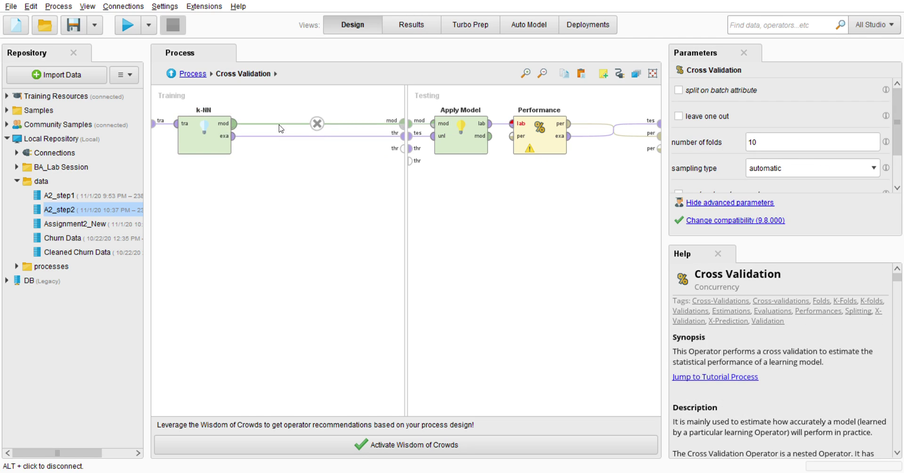
Run the process and examine the performance vector, the cross-validated example set and the k-NN model description
left_click(127, 28)
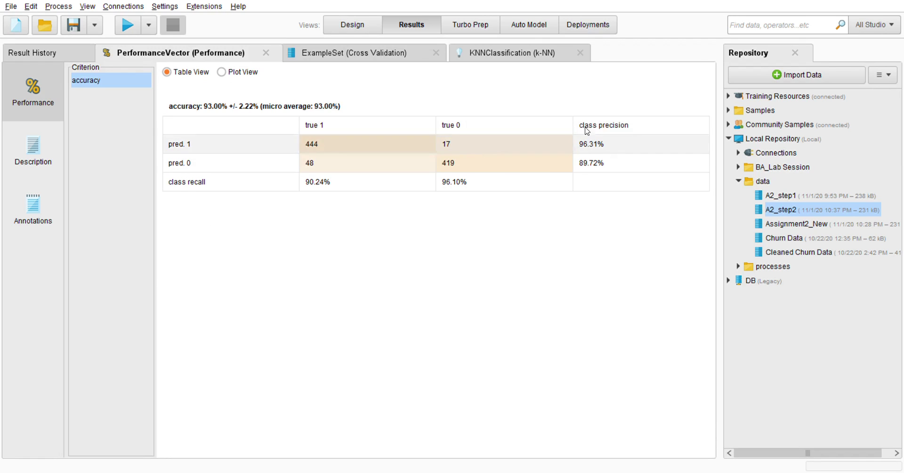
left_click(350, 54)
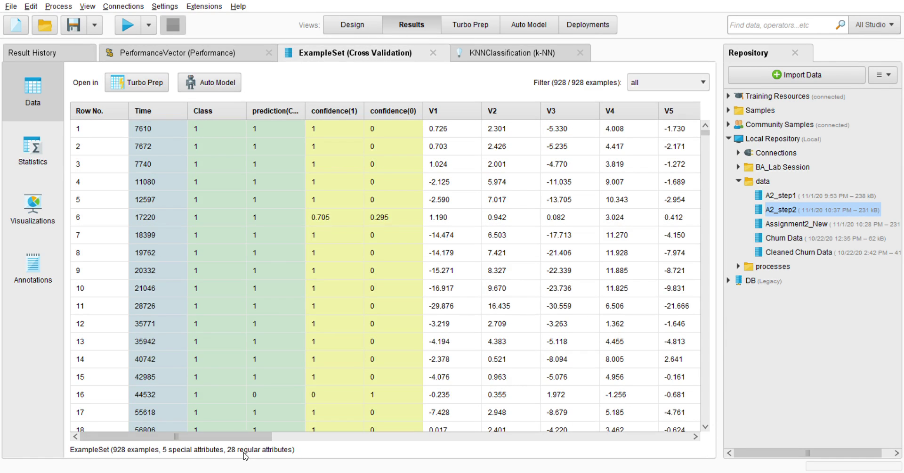
left_click(481, 53)
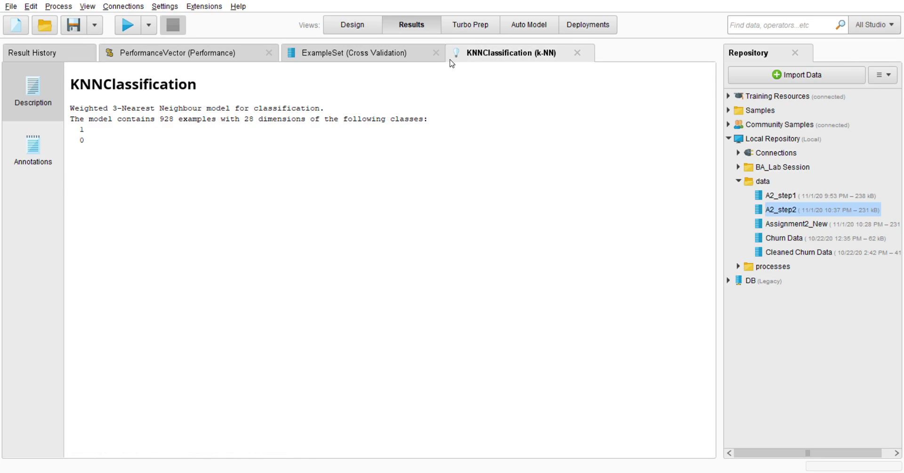